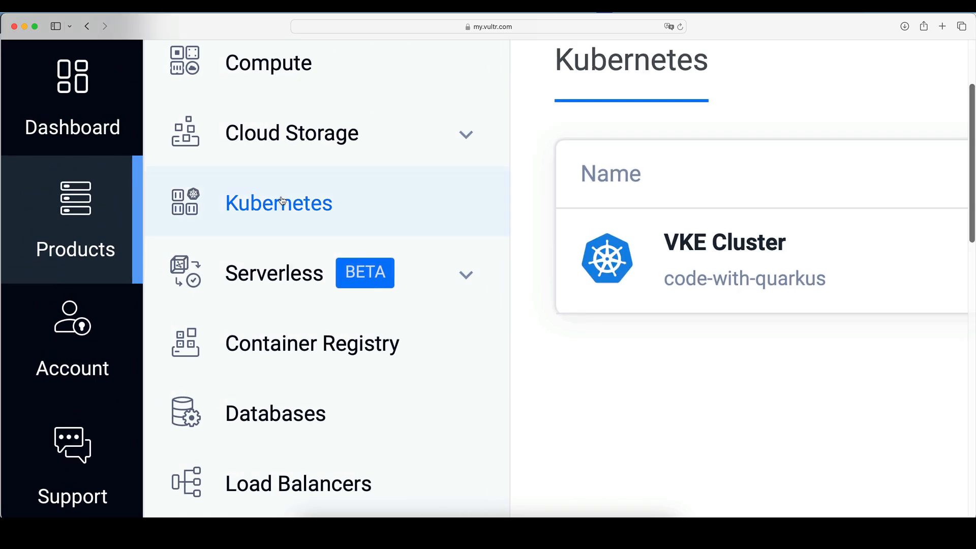
Start creating a new standard Kubernetes cluster from the list of existing clusters.
scroll(289, 210, "down", 5)
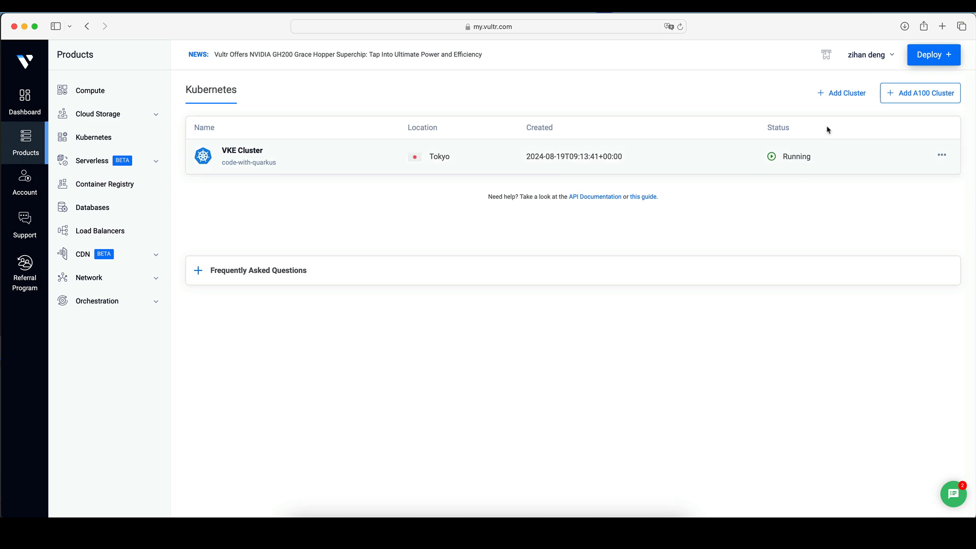
scroll(854, 94, "up", 5)
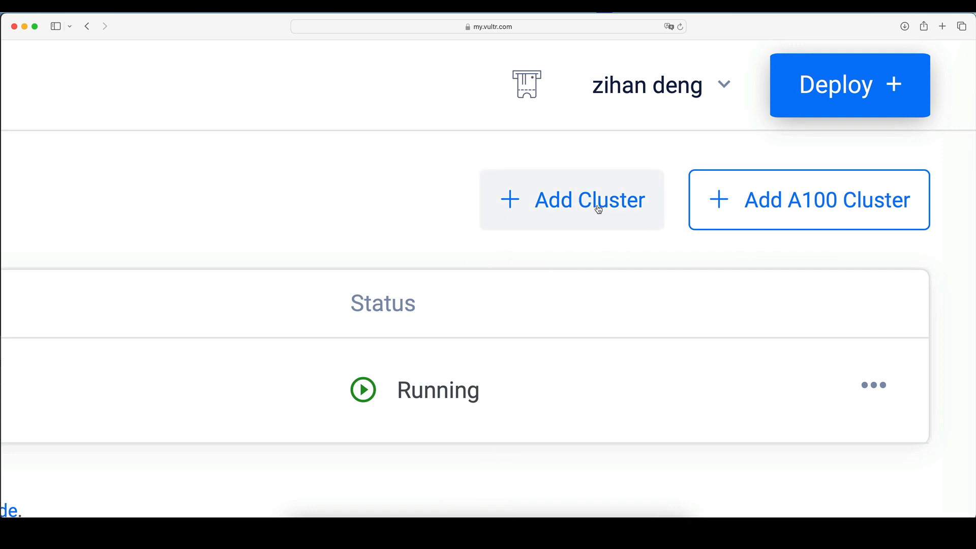
left_click(599, 209)
scroll(597, 205, "down", 5)
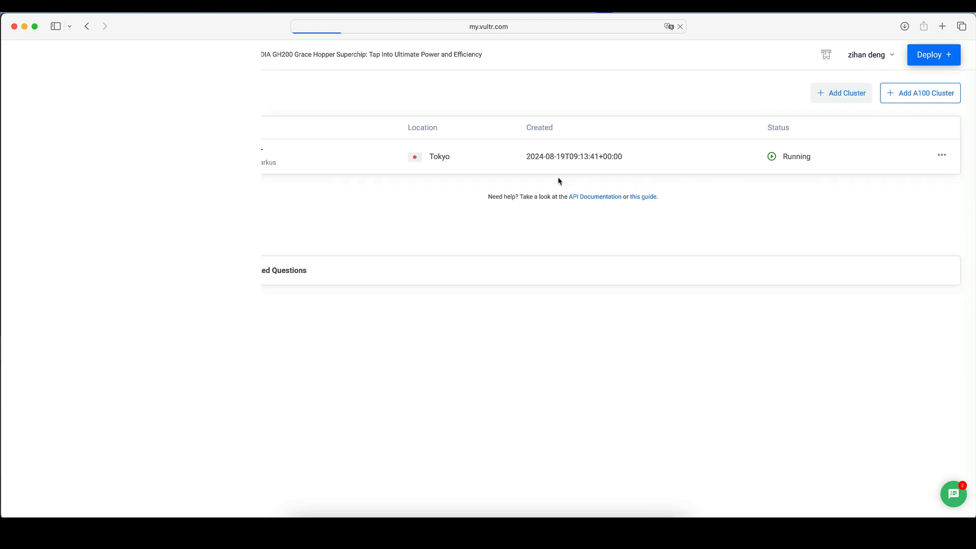
left_click(833, 97)
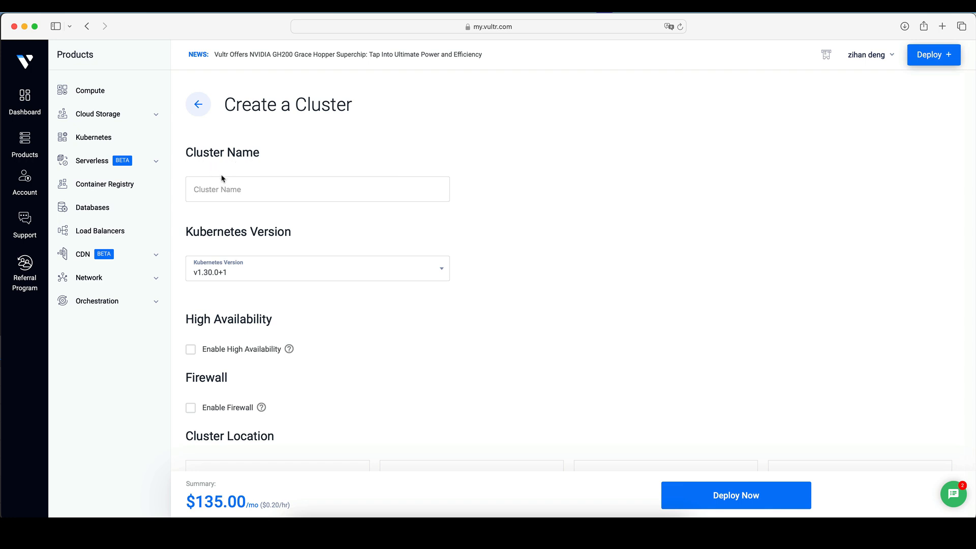
Name the new cluster test1 and select Kubernetes version v1.30.0+1.
left_click(235, 189)
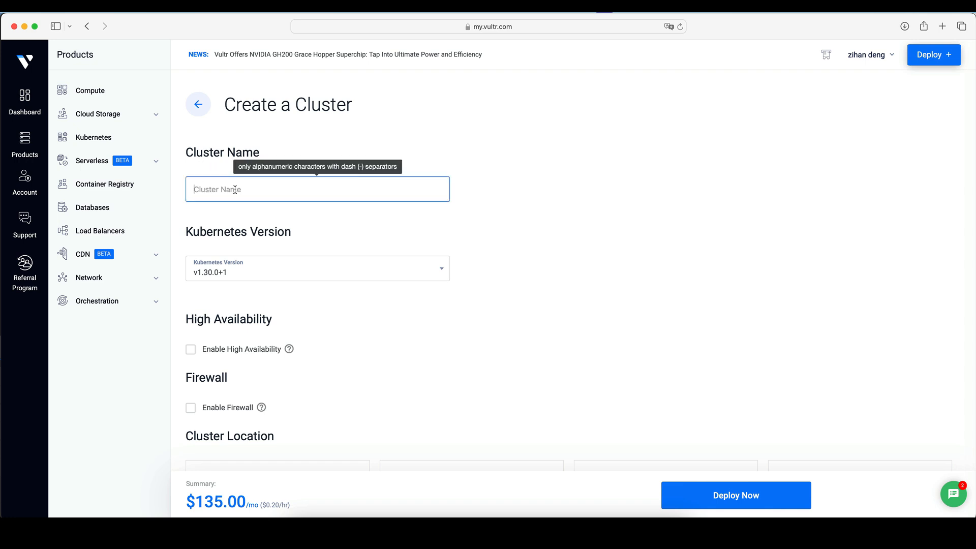
type("test1")
scroll(231, 247, "down", 1)
scroll(230, 248, "down", 1)
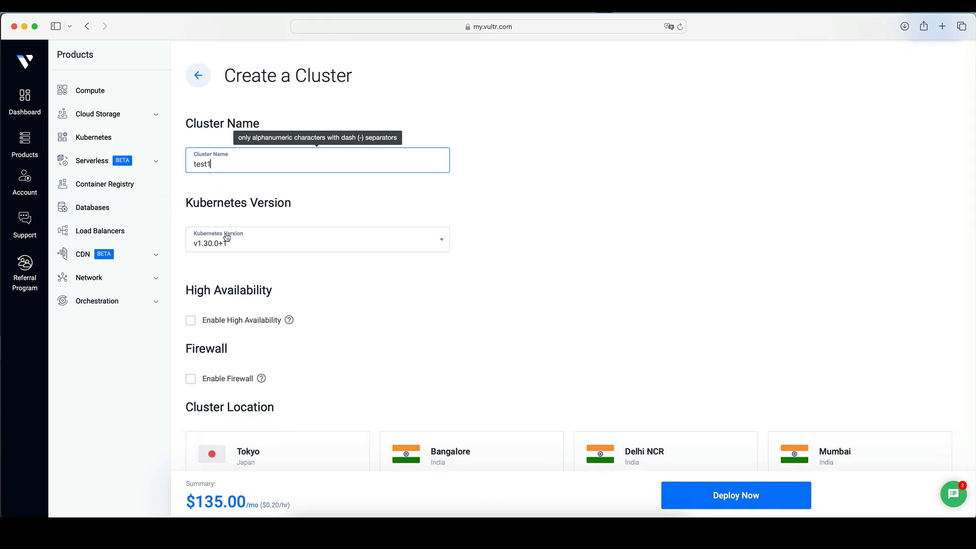
left_click(407, 276)
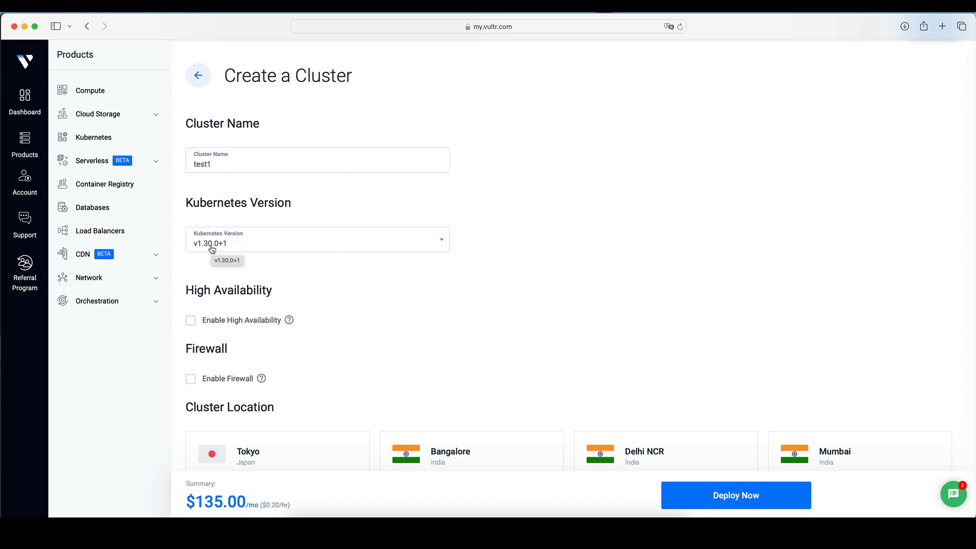
left_click(262, 244)
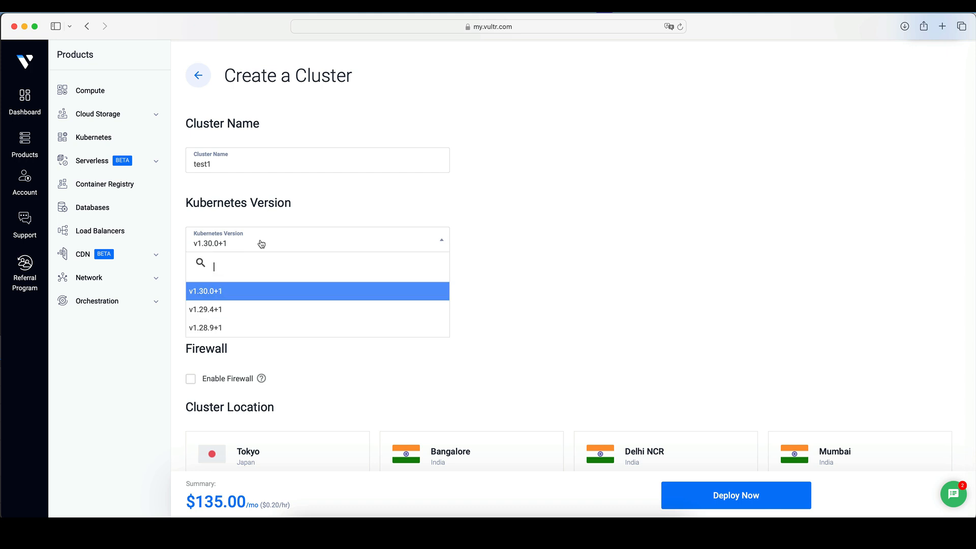
left_click(254, 293)
Choose Tokyo, Japan as the cluster location, leaving high availability and the firewall disabled.
scroll(313, 315, "down", 3)
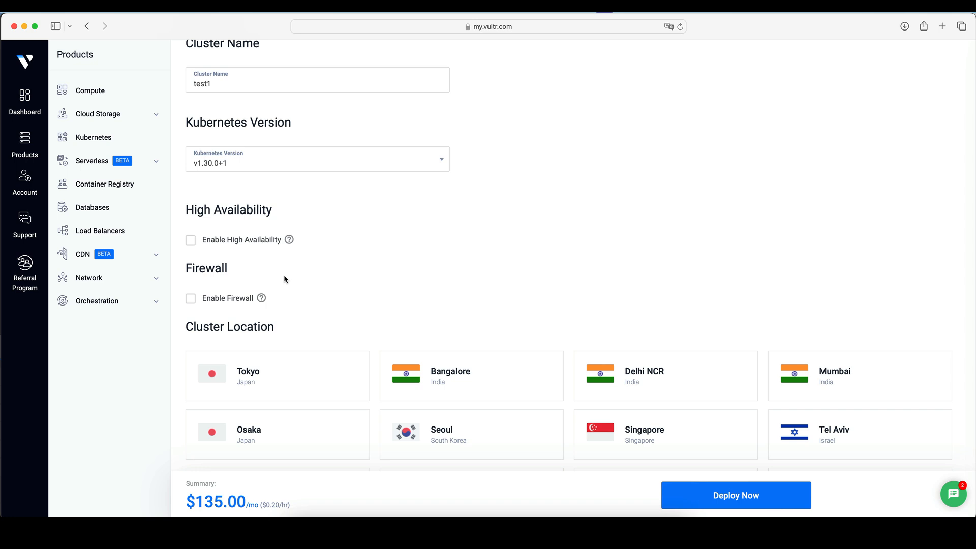
scroll(283, 278, "down", 5)
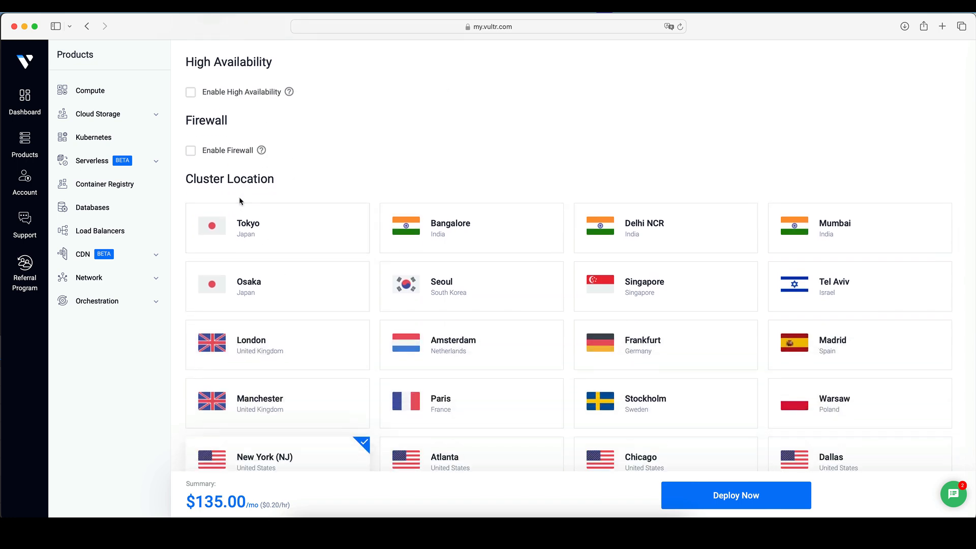
scroll(361, 200, "down", 2)
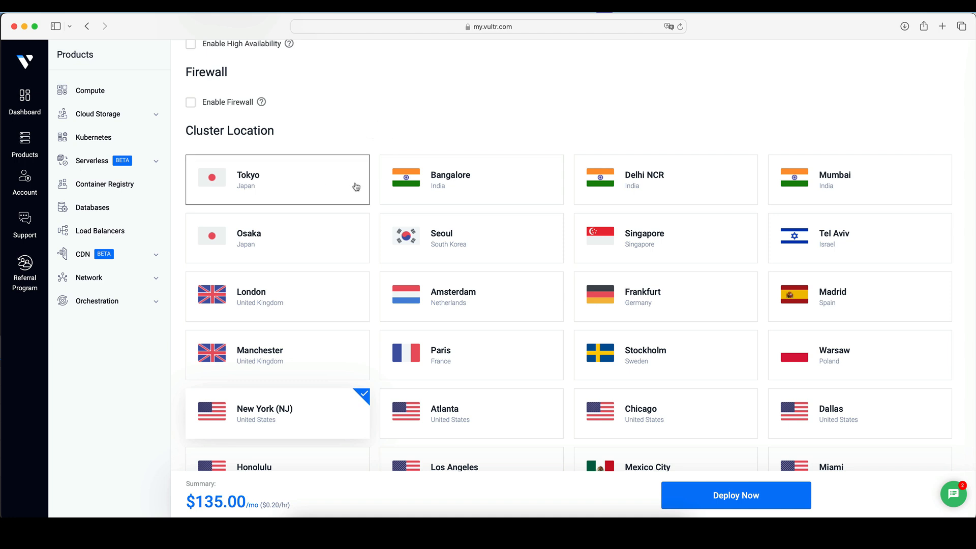
left_click(322, 187)
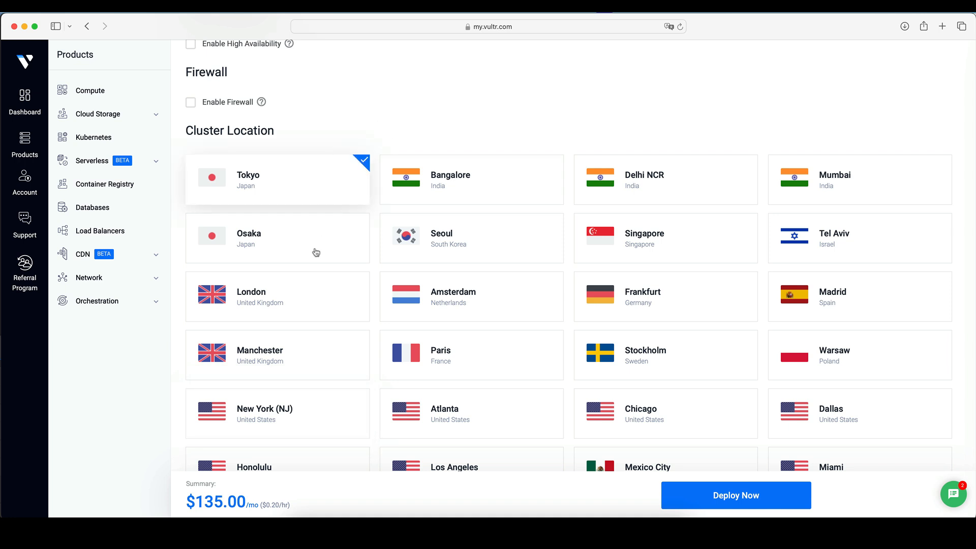
Reduce the number of nodes in the cluster capacity settings to 1.
scroll(308, 291, "down", 1)
scroll(307, 290, "down", 7)
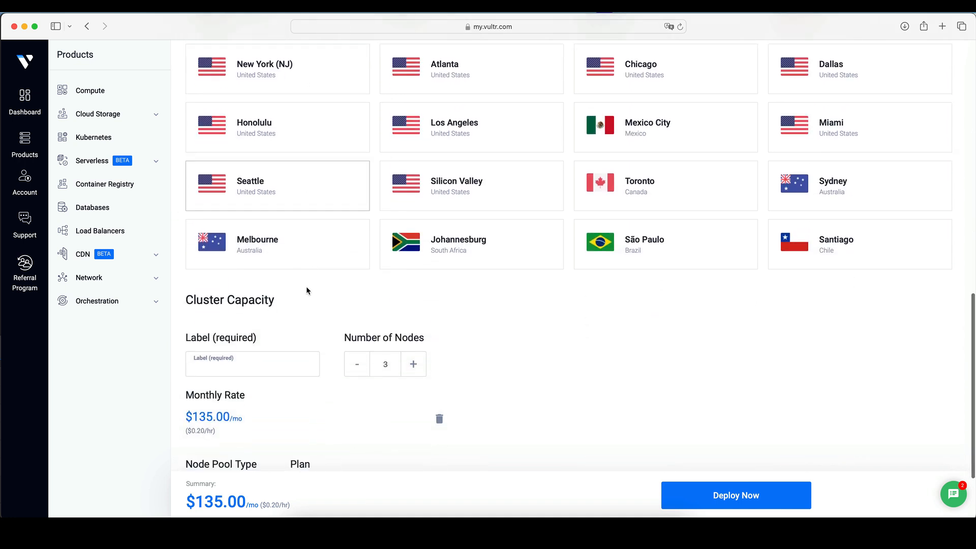
scroll(305, 290, "down", 1)
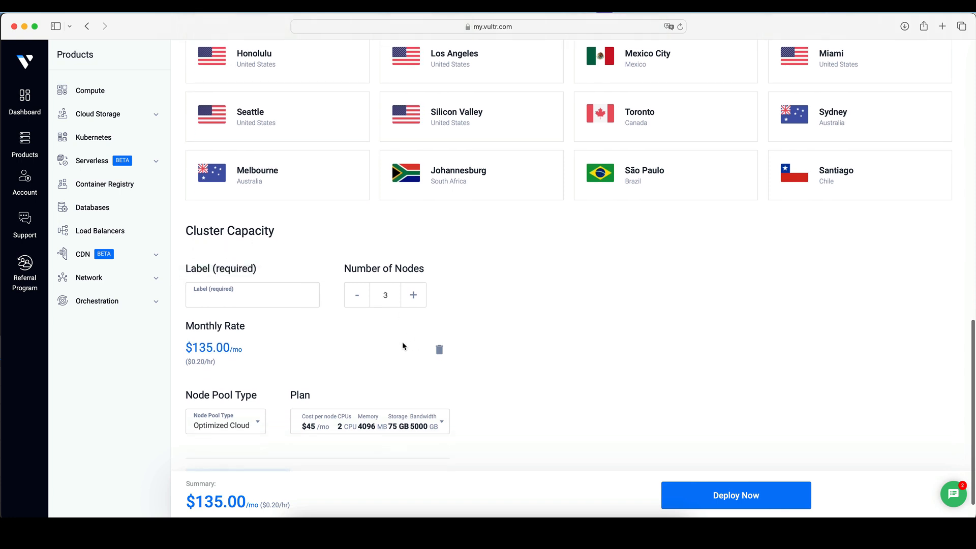
scroll(325, 325, "down", 1)
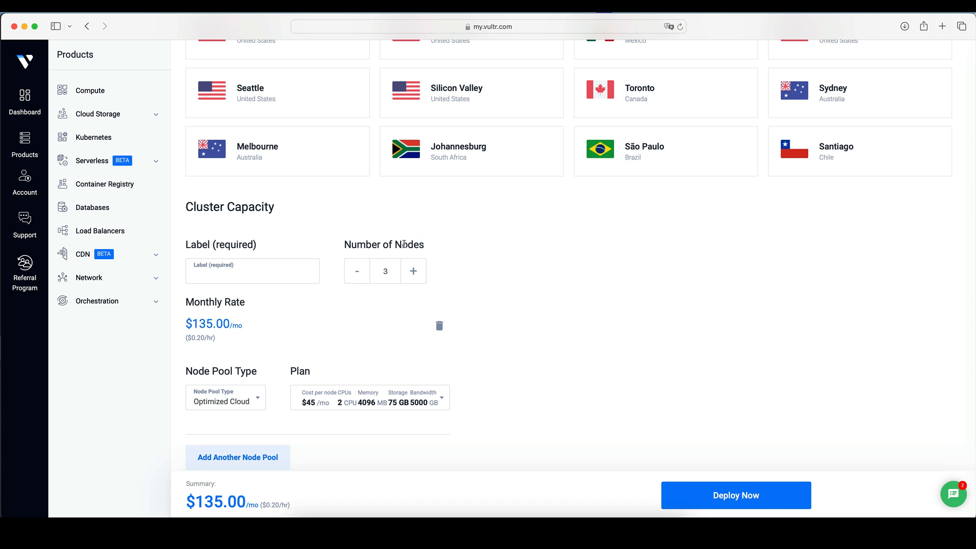
left_click(355, 278)
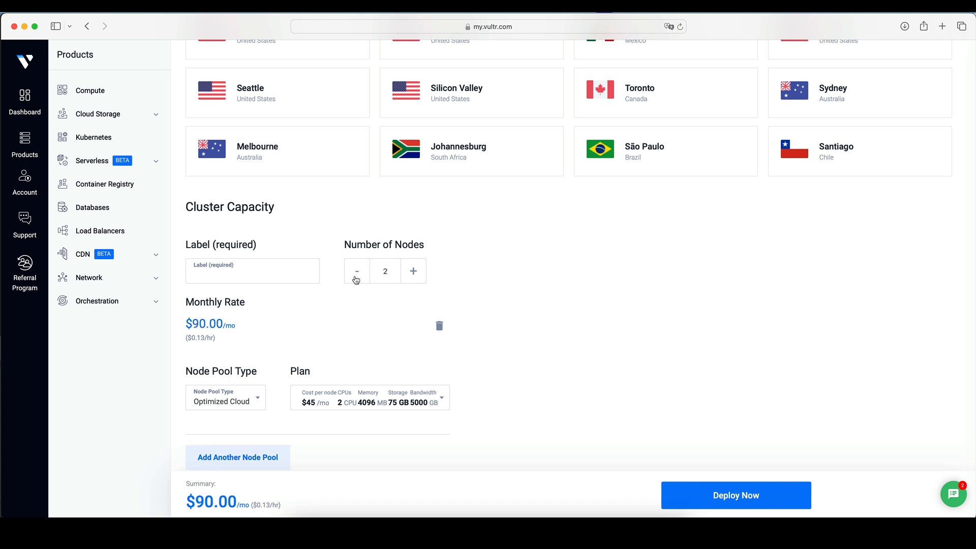
double_click(356, 279)
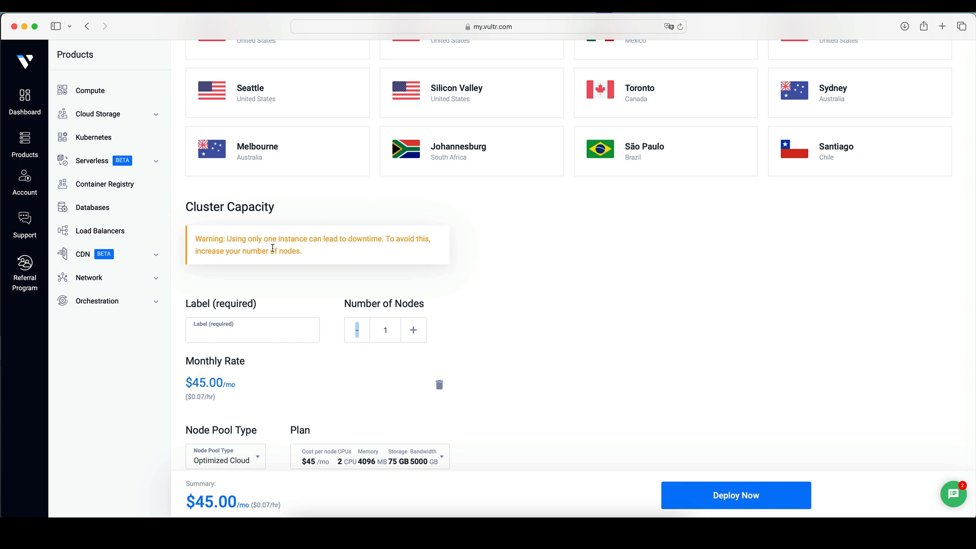
left_click_drag(299, 247, 230, 233)
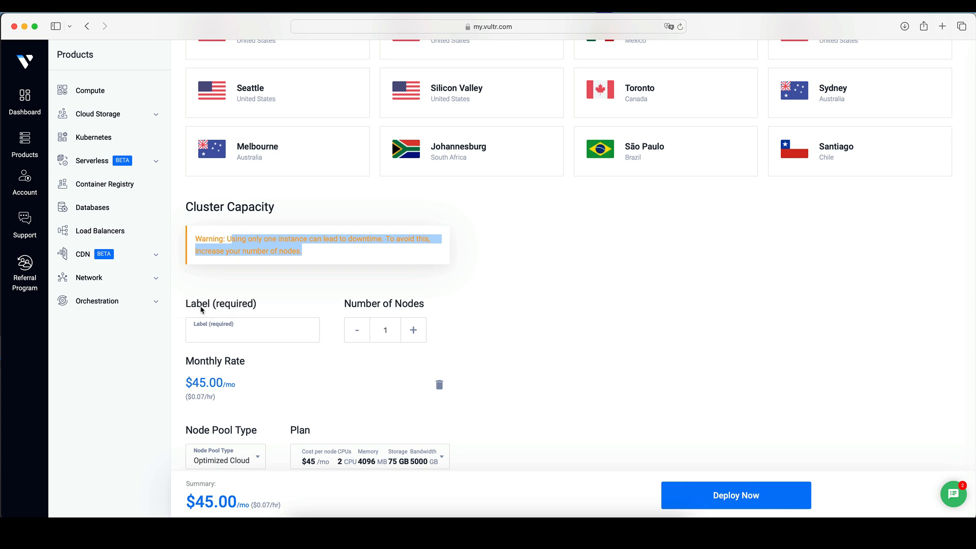
Label the node pool node1.
left_click(237, 327)
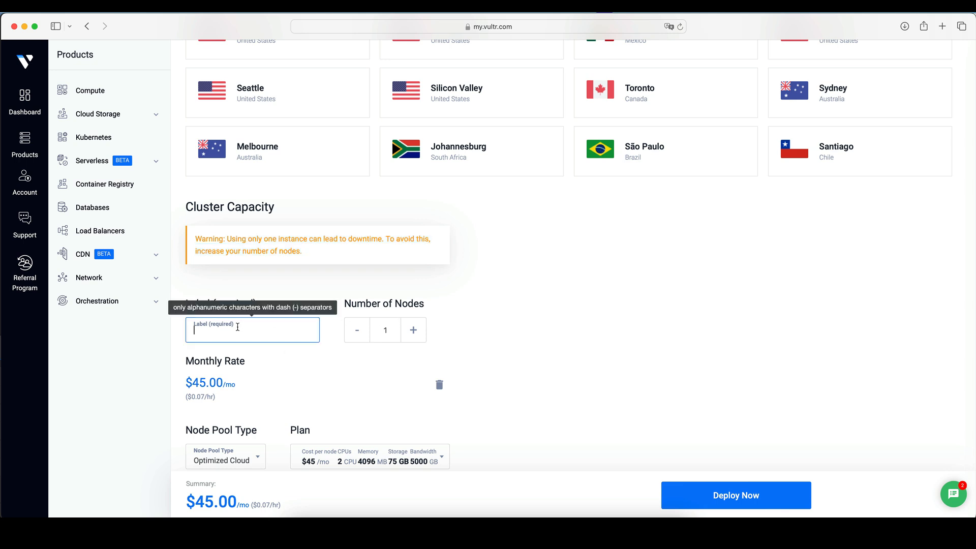
left_click(329, 402)
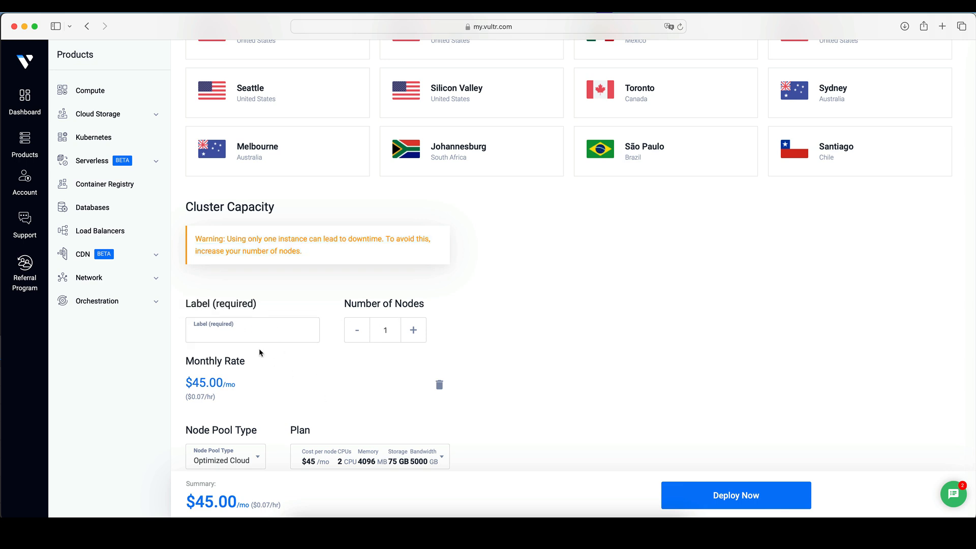
left_click(288, 336)
type("node1")
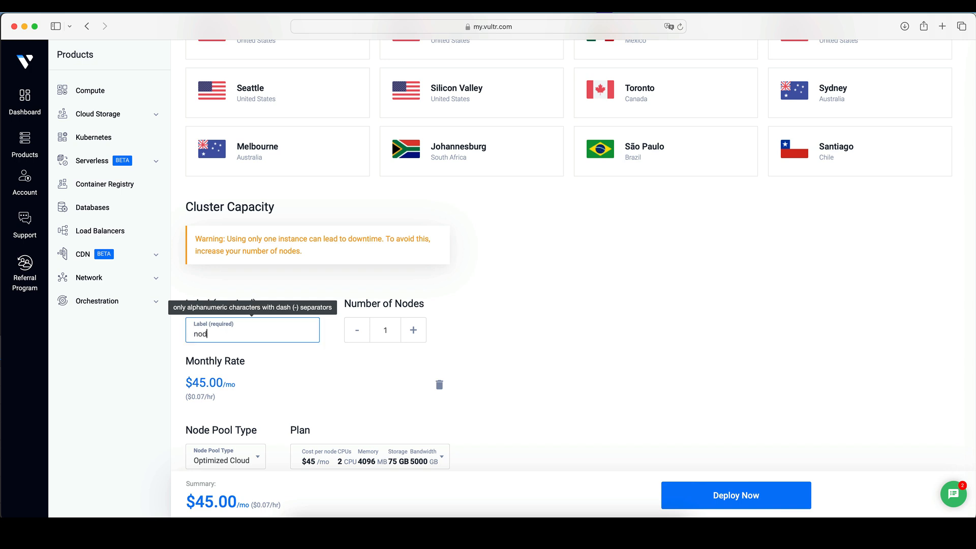
Change the node pool type to Regular Cloud Compute.
scroll(376, 337, "down", 3)
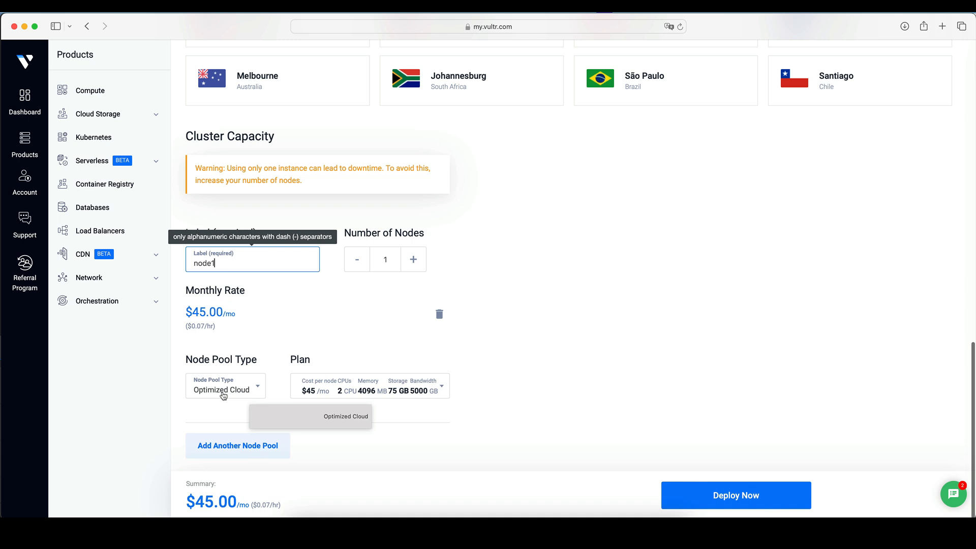
left_click(252, 387)
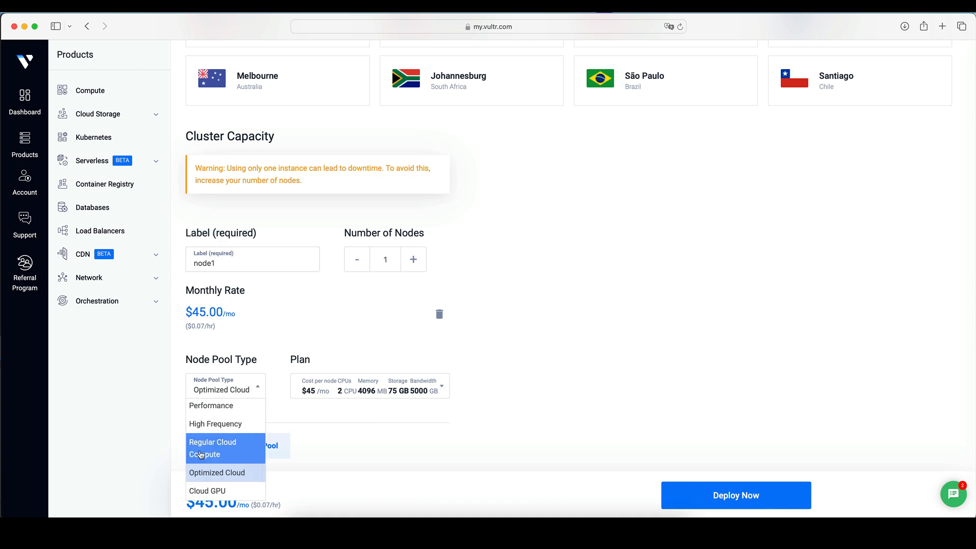
left_click(241, 451)
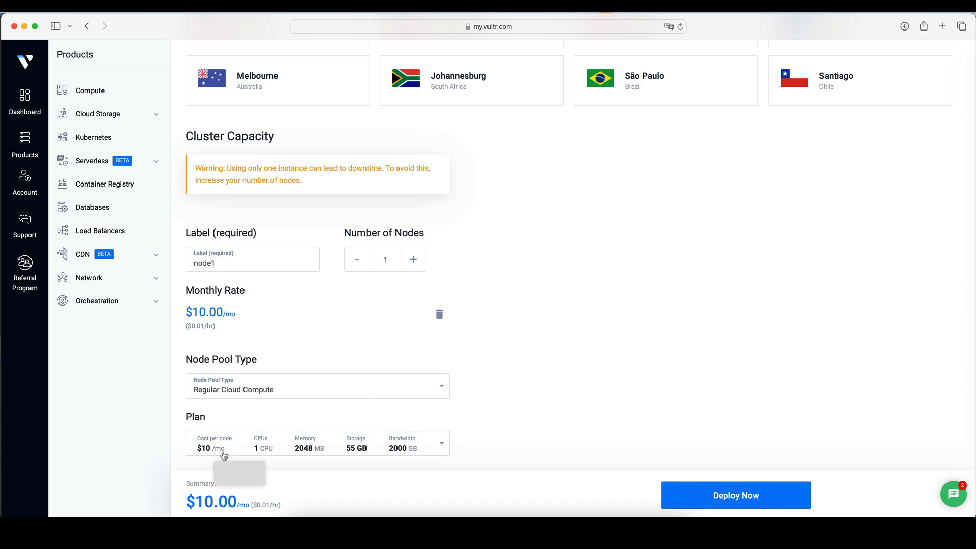
Check the completed cluster settings from beginning to end and deploy the test1 cluster.
scroll(319, 405, "down", 1)
scroll(251, 439, "down", 1)
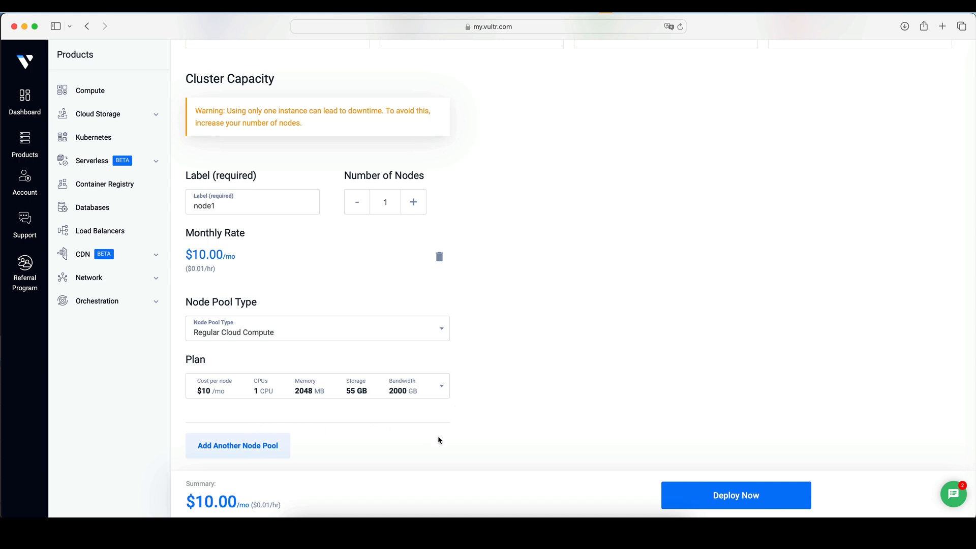
scroll(527, 429, "down", 3)
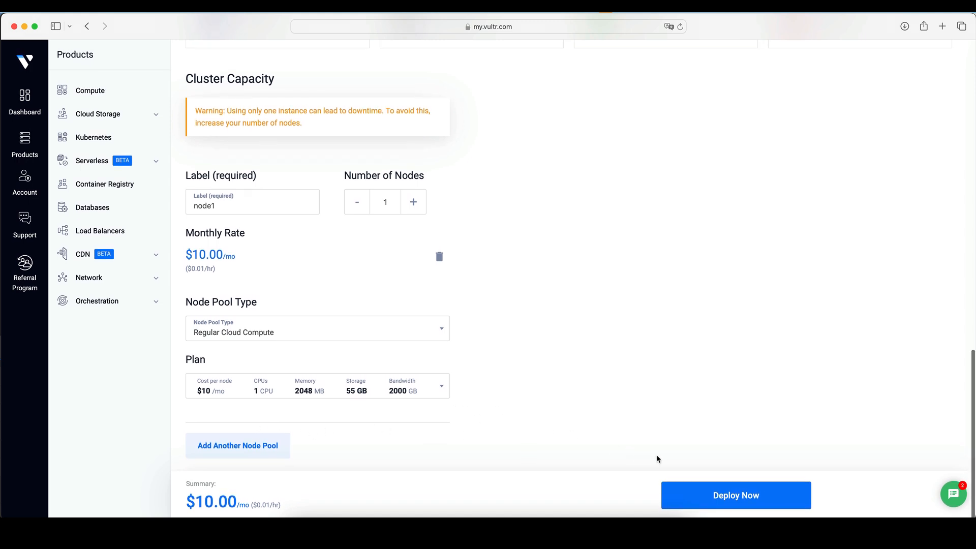
scroll(690, 378, "up", 15)
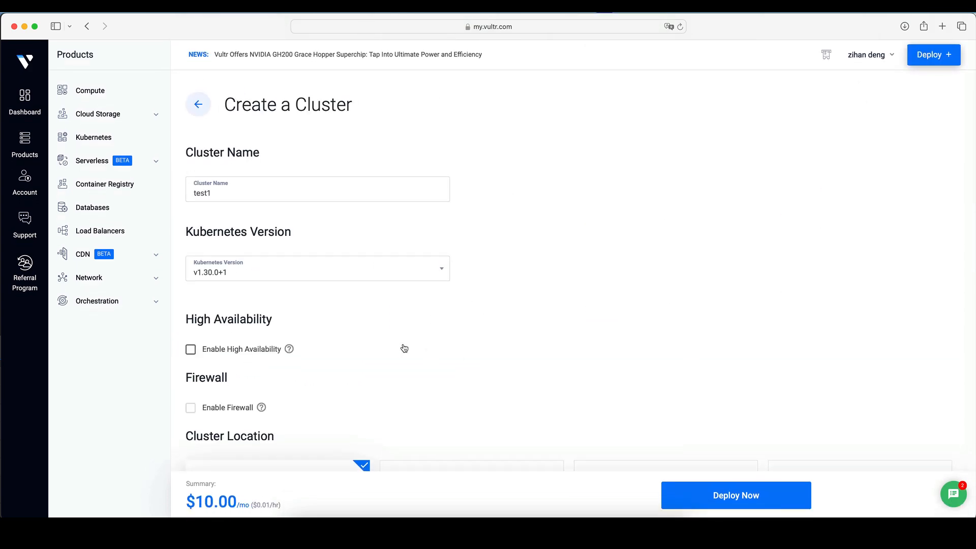
scroll(403, 349, "down", 15)
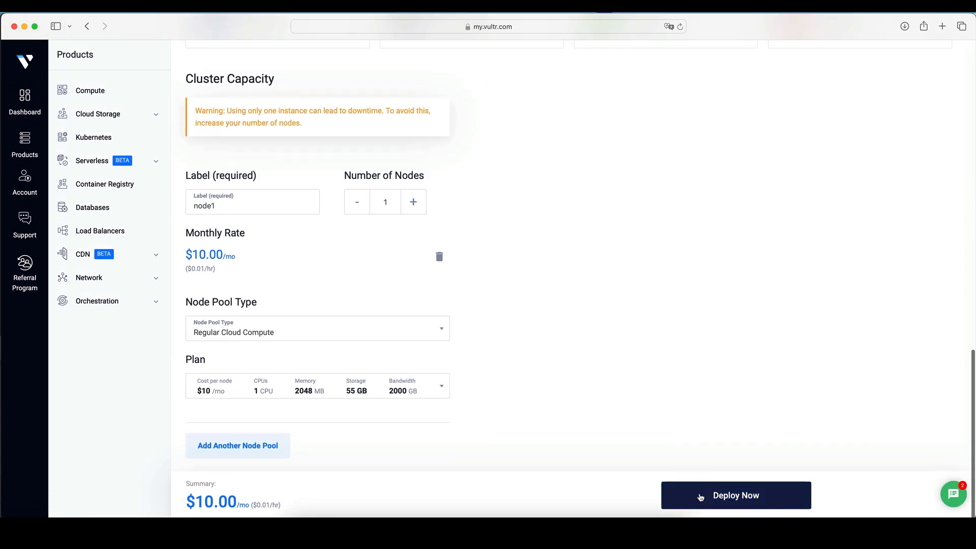
left_click(702, 495)
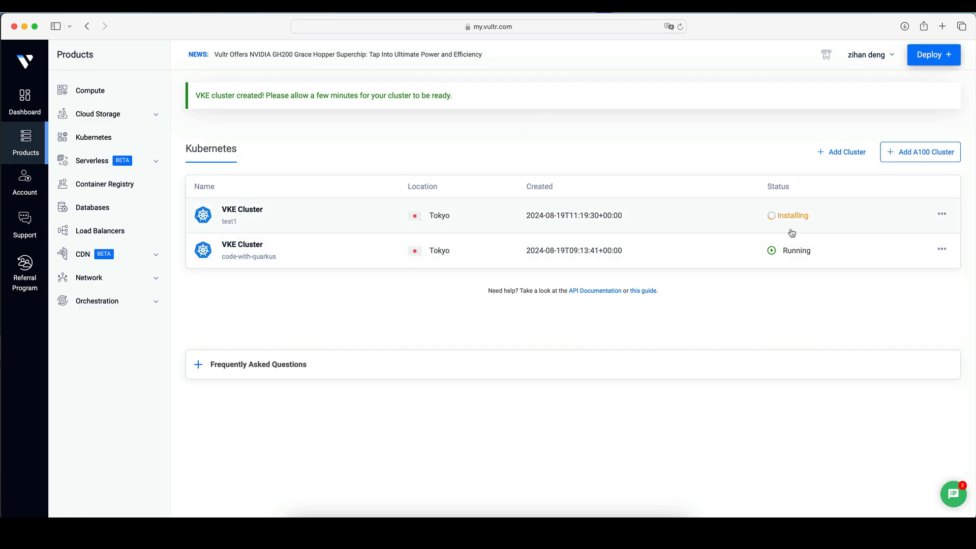
Check the installation status of the test1 cluster, and open the management page of the code-with-quarkus cluster.
scroll(783, 218, "up", 5)
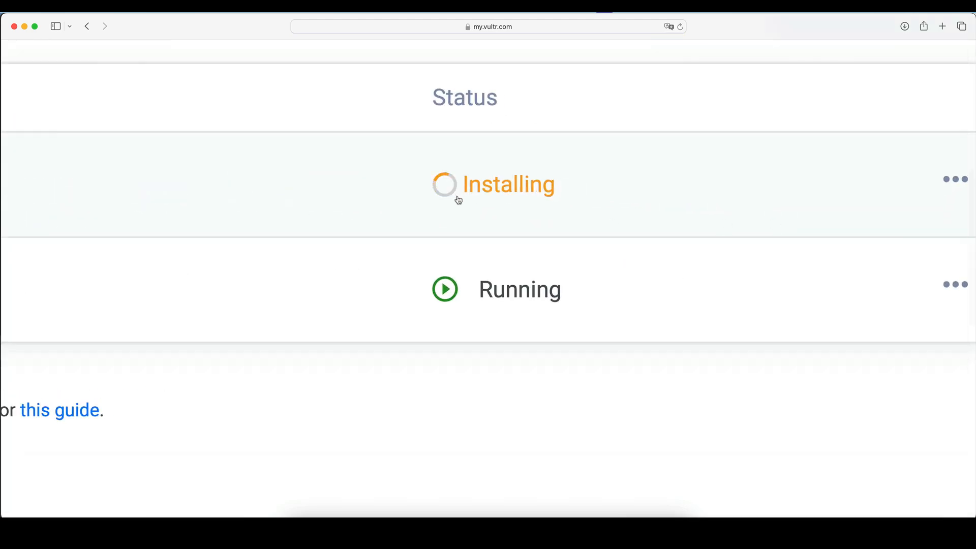
scroll(497, 206, "up", 4)
scroll(496, 206, "right", 3)
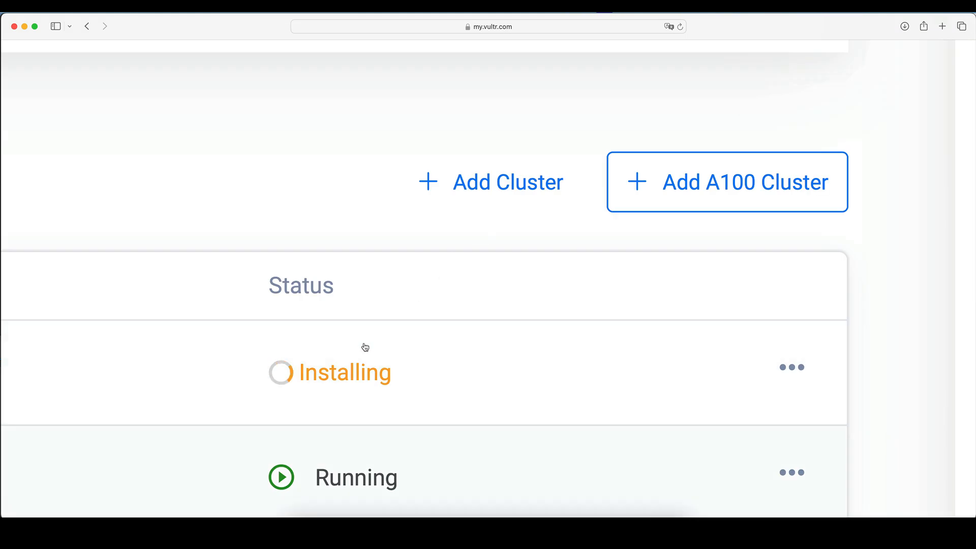
scroll(364, 344, "down", 5)
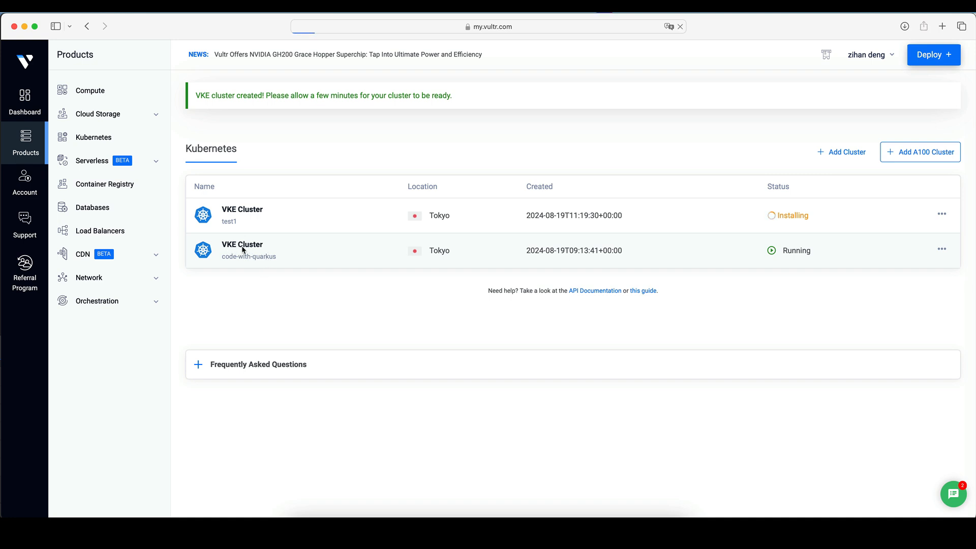
left_click(243, 252)
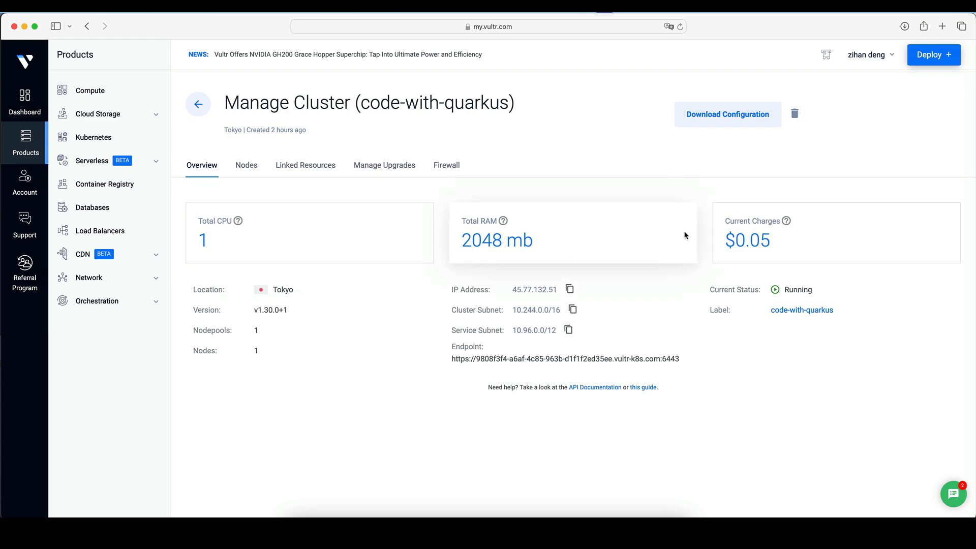
View the current charges of the code-with-quarkus cluster and download its configuration file.
mouse_move(776, 203)
scroll(777, 228, "up", 5)
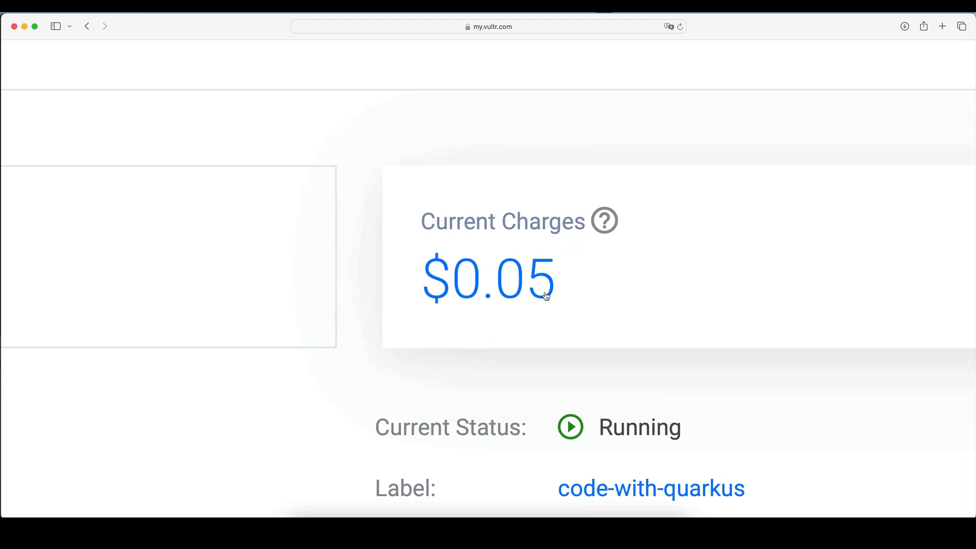
scroll(546, 296, "down", 5)
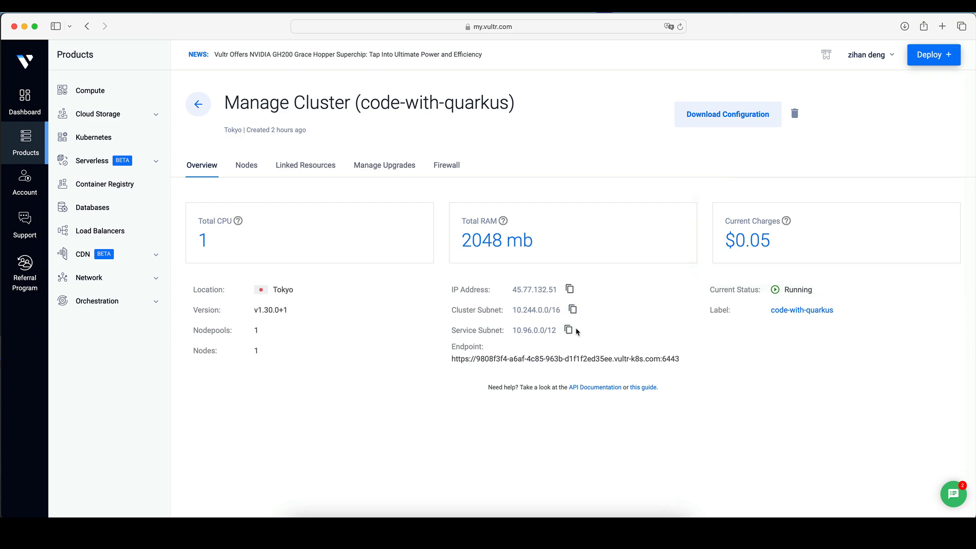
scroll(725, 120, "up", 5)
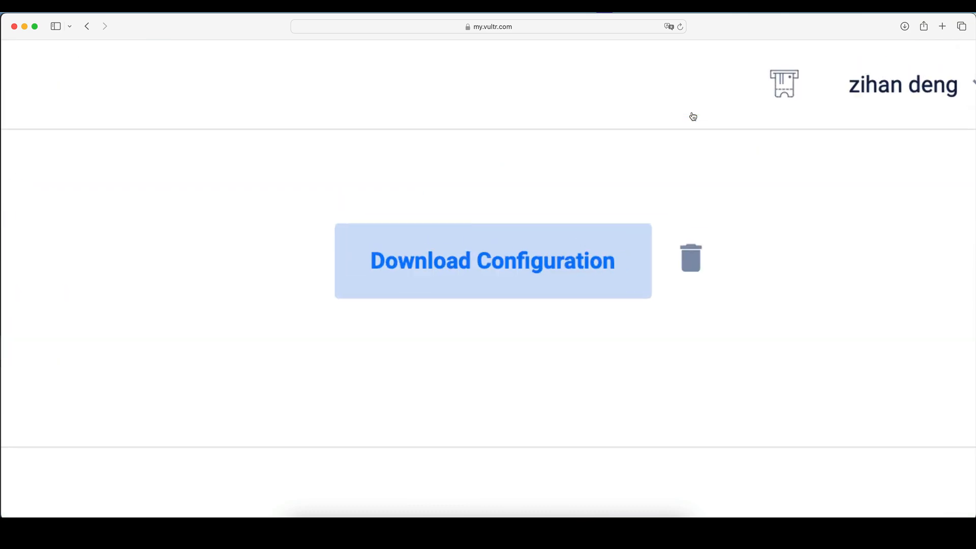
scroll(539, 284, "down", 5)
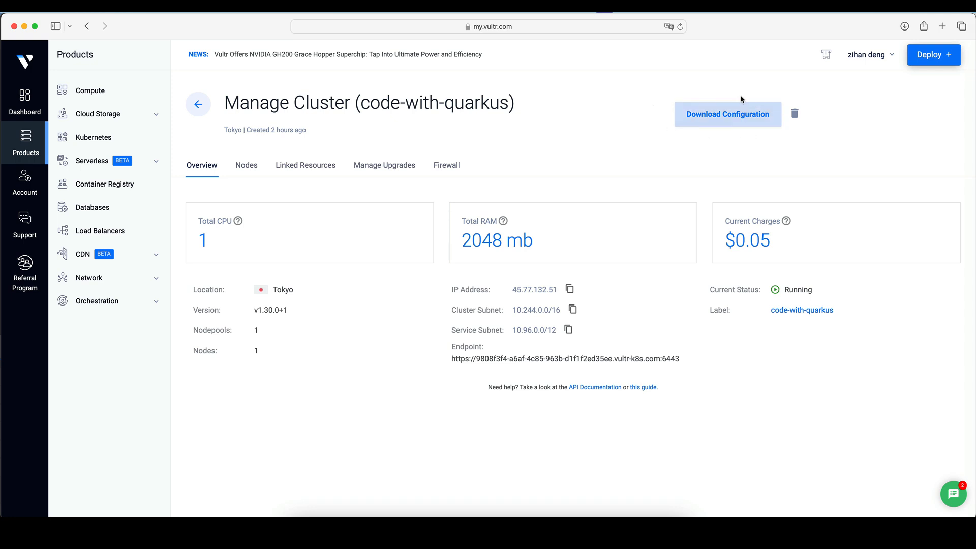
left_click(715, 113)
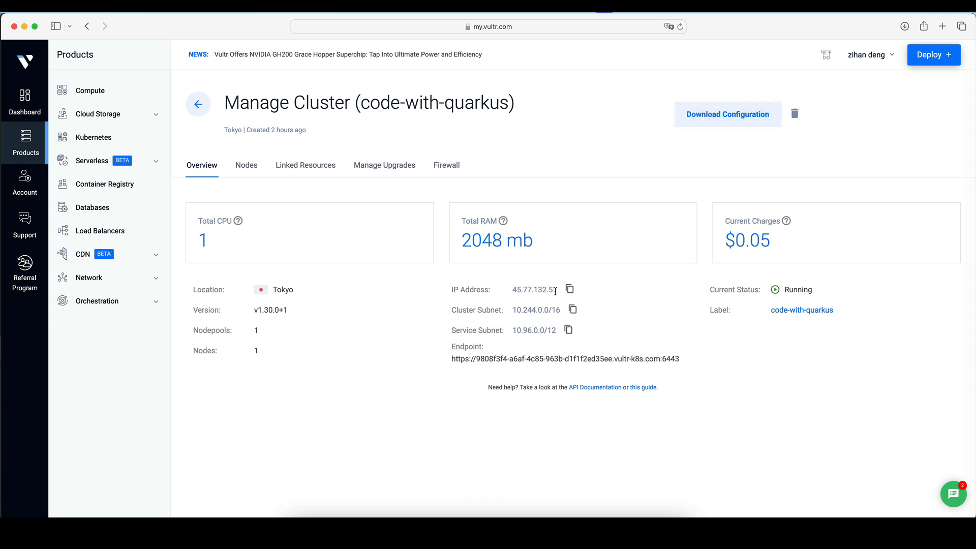